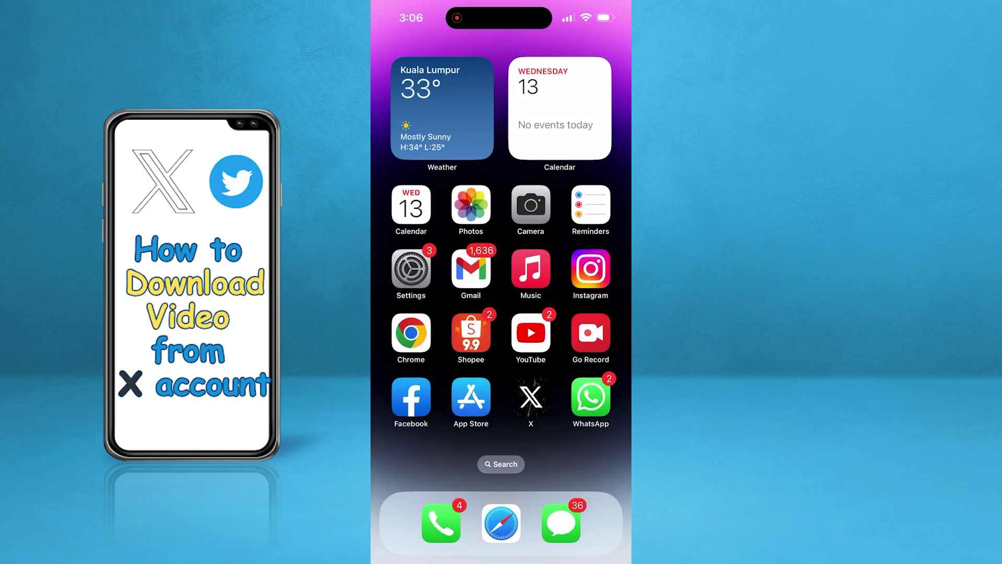
In X, browse the Explore page's trending videos and play one
click(531, 398)
scroll(502, 313, down, 5)
scroll(501, 314, down, 5)
scroll(501, 313, down, 5)
scroll(501, 313, down, 5)
scroll(502, 314, down, 5)
scroll(501, 313, up, 2)
scroll(501, 313, up, 5)
click(449, 528)
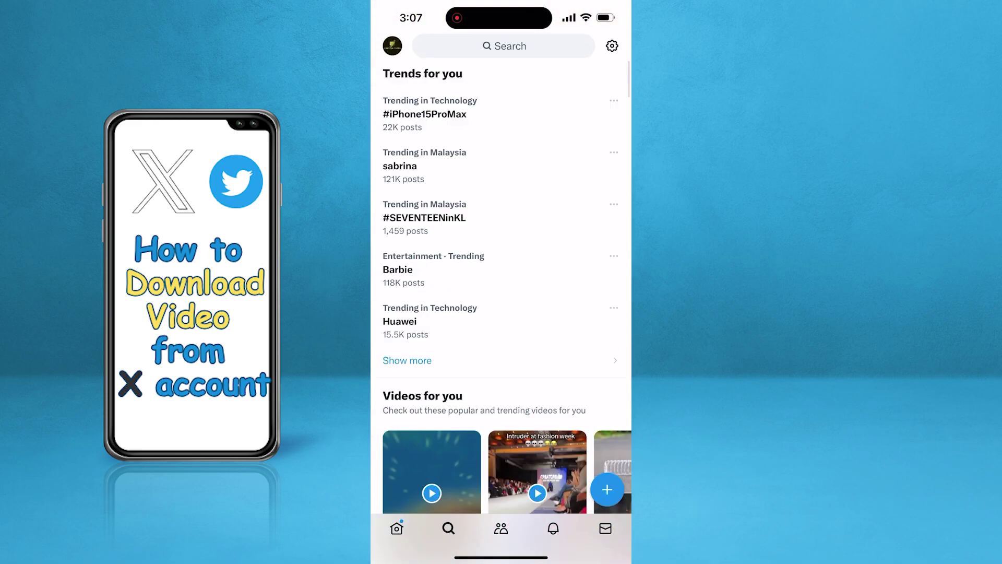
scroll(501, 313, down, 2)
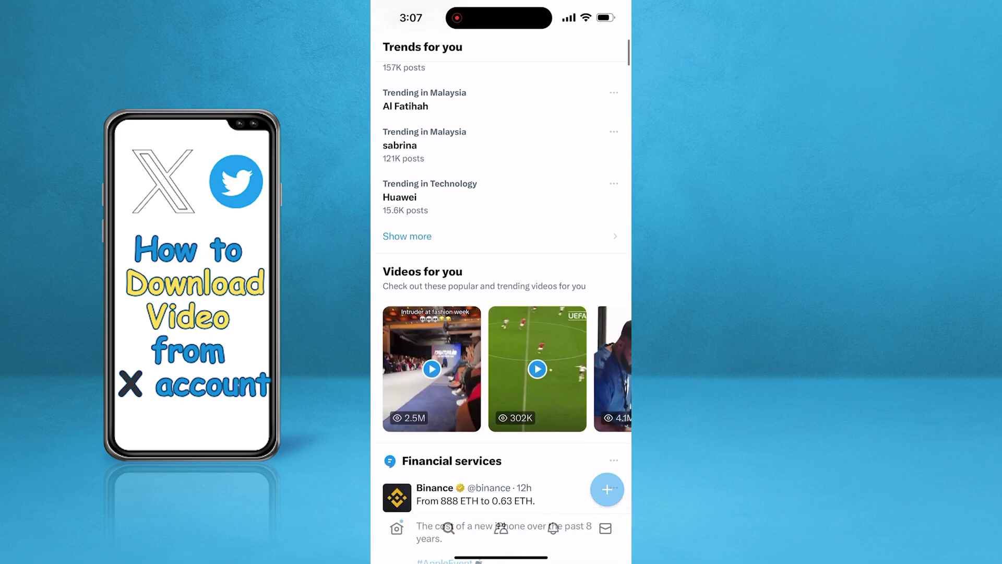
drag(548, 369, 408, 368)
click(537, 368)
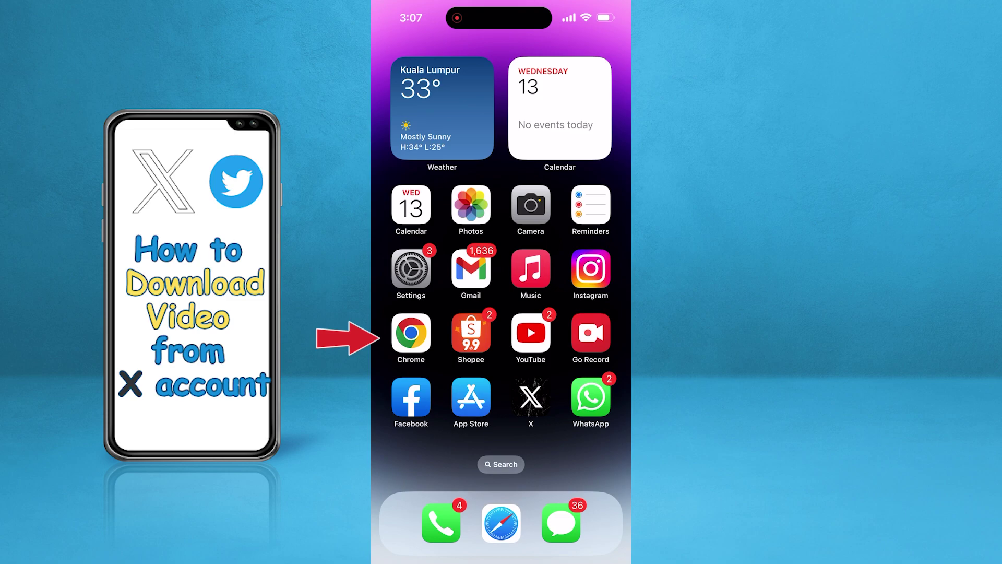
Search for 'sss twitter' in an incognito Chrome tab to reach ssstwitter.com
click(412, 333)
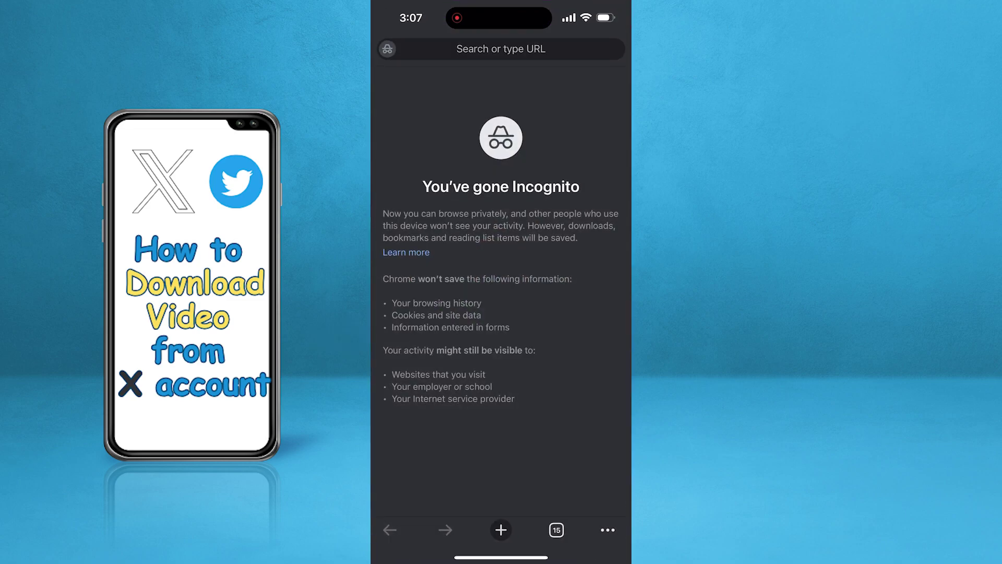
click(502, 48)
text(sss twitter)
key(Return)
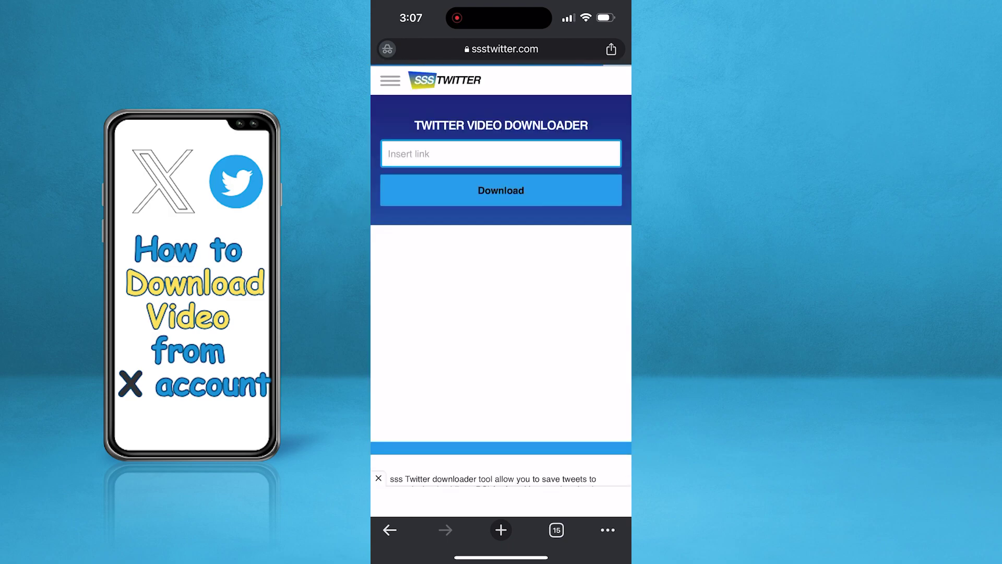
Paste the copied X post link into SSSTwitter's Insert link field and submit it
click(501, 153)
click(502, 153)
click(403, 128)
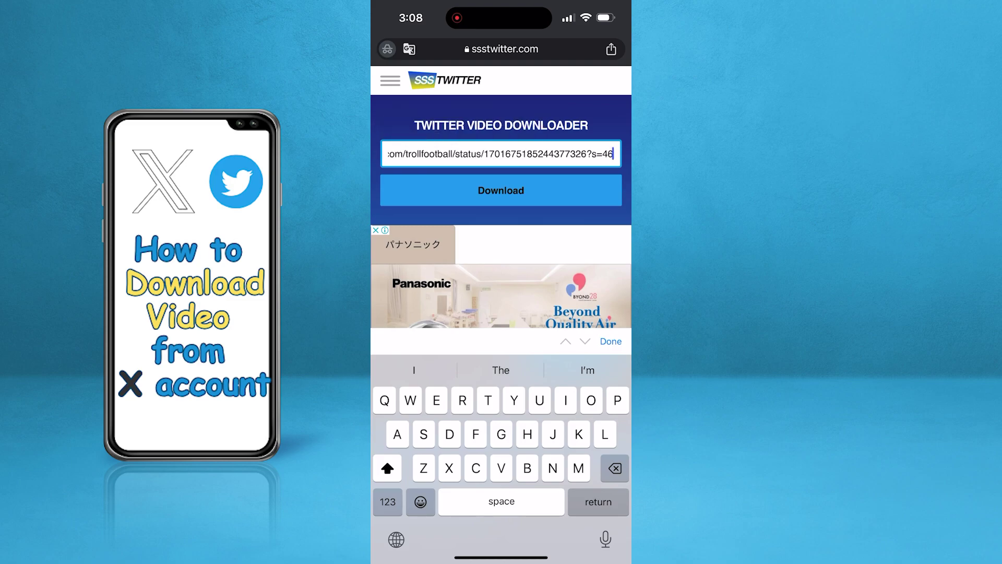
key(Return)
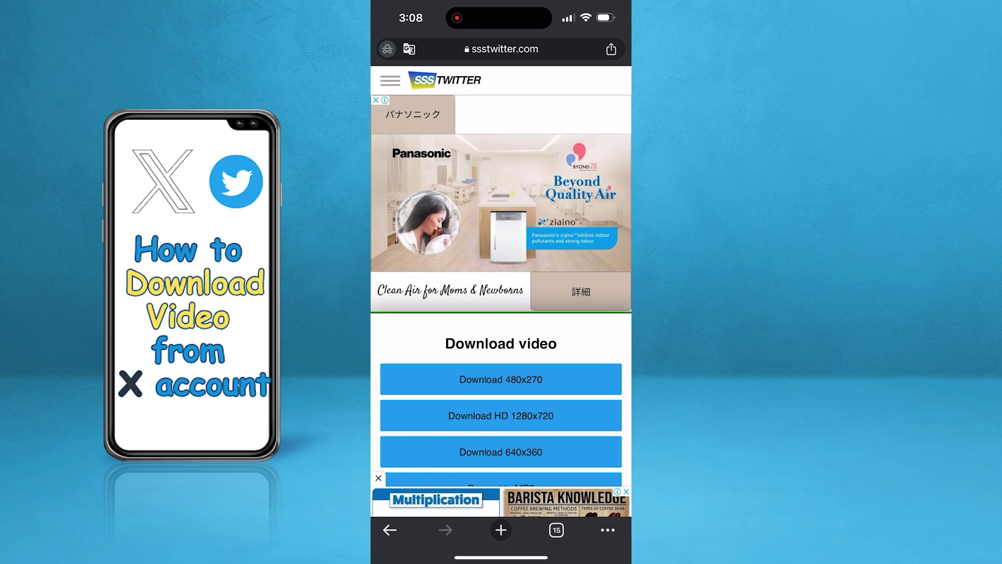
scroll(502, 314, down, 3)
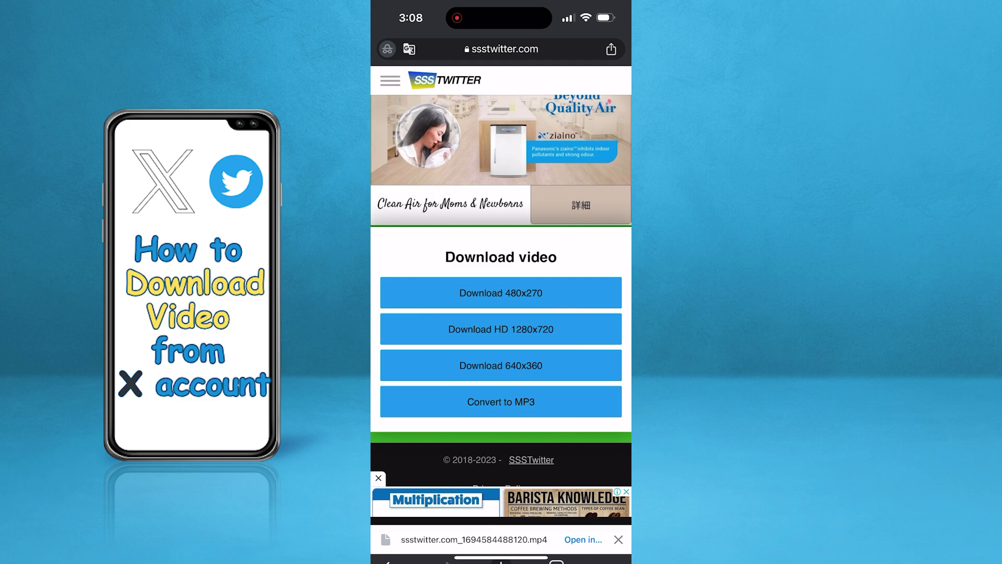
click(583, 540)
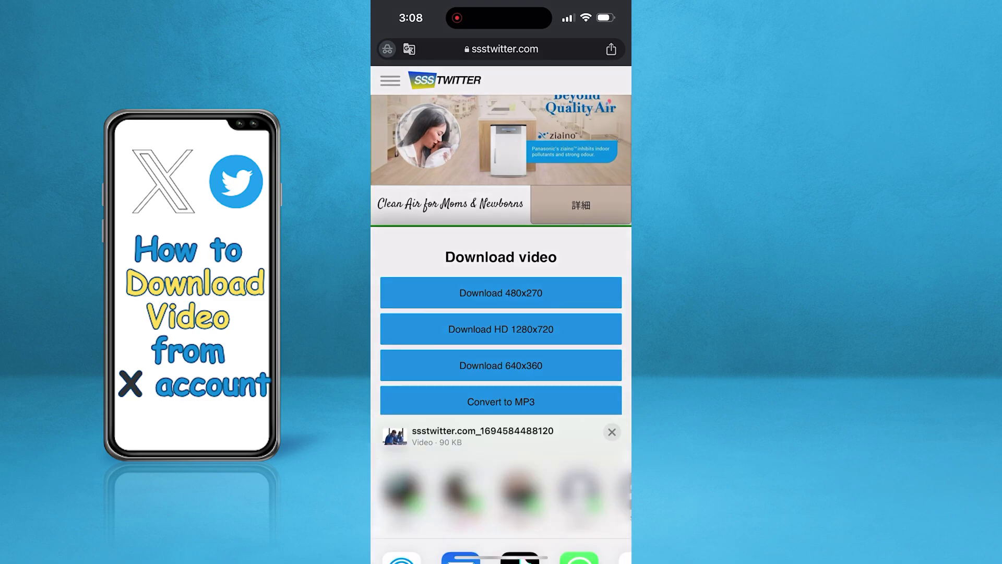
Open the ssstwitter.com MP4 from Files' Chrome downloads folder and play it full screen
click(439, 481)
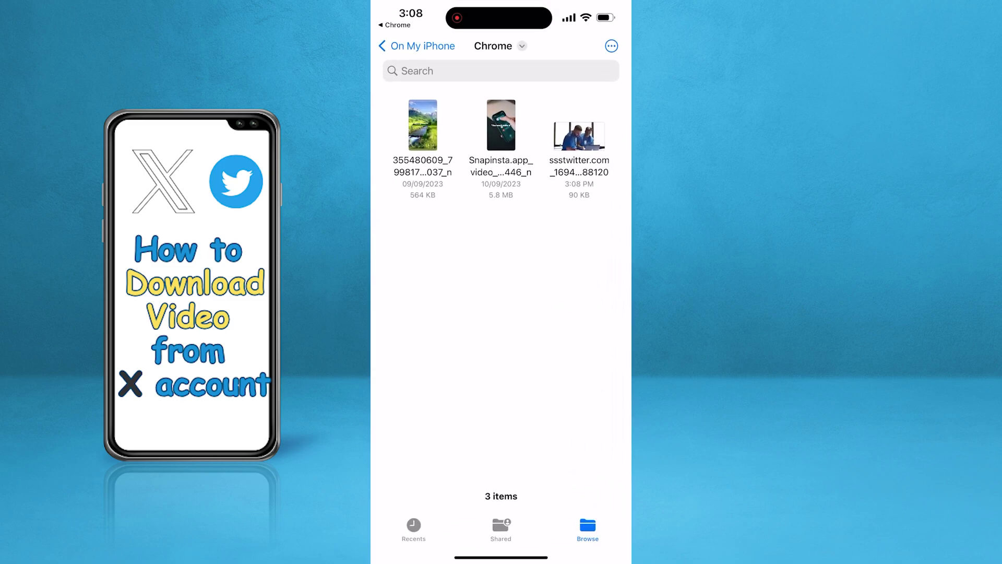
click(579, 135)
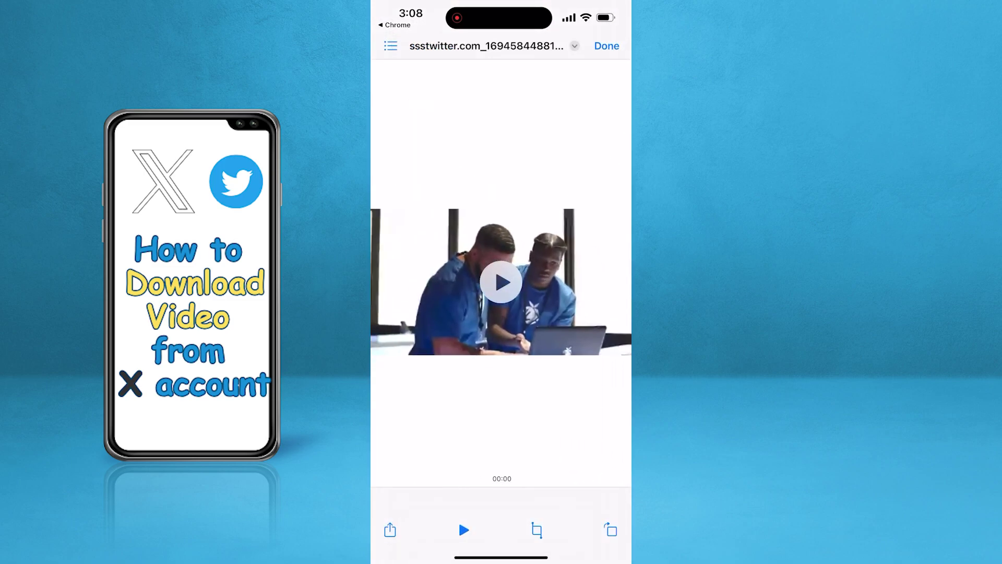
click(502, 283)
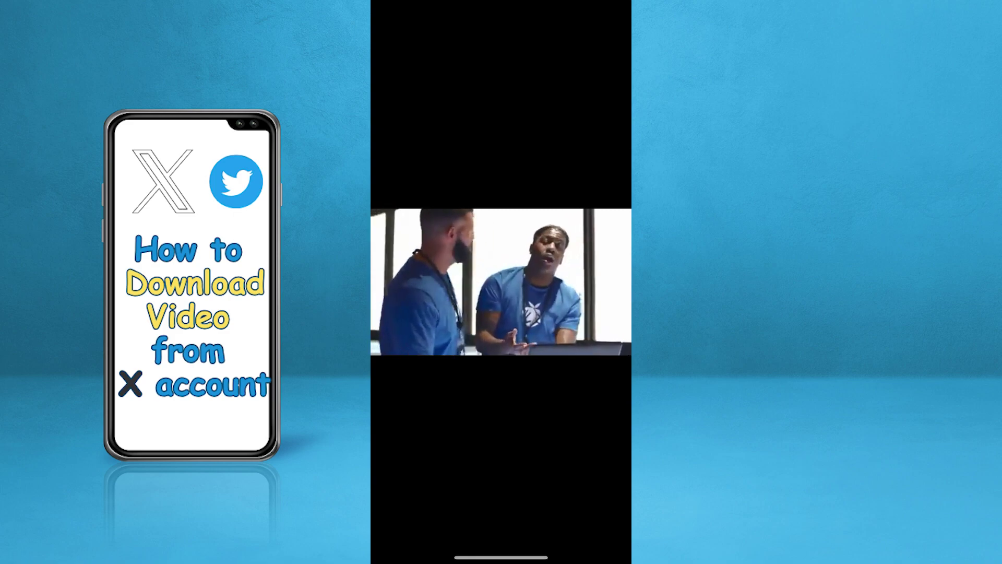